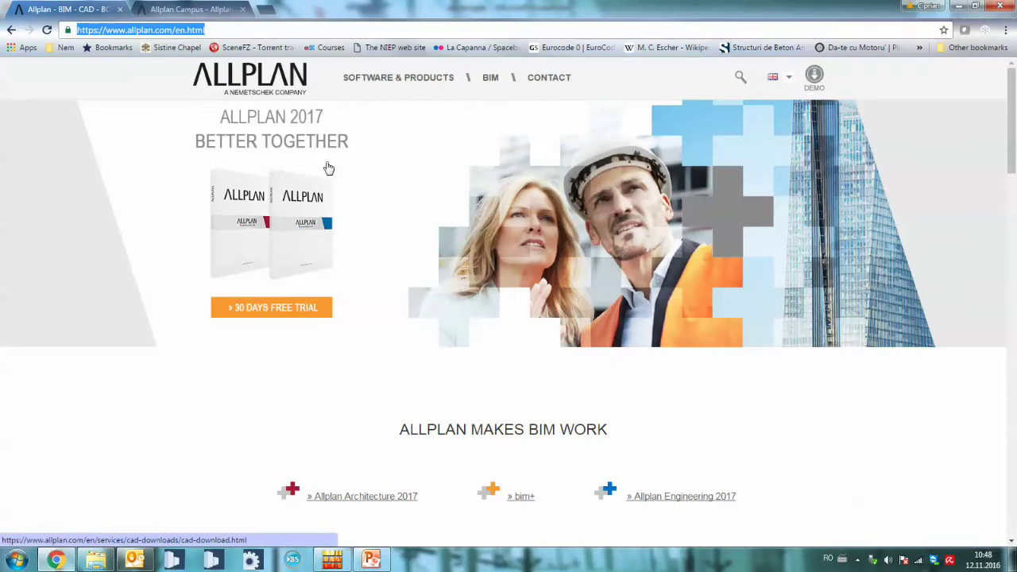
# Open the 30-day free trial request form and choose Allplan Engineering as the product
pyautogui.click(276, 310)
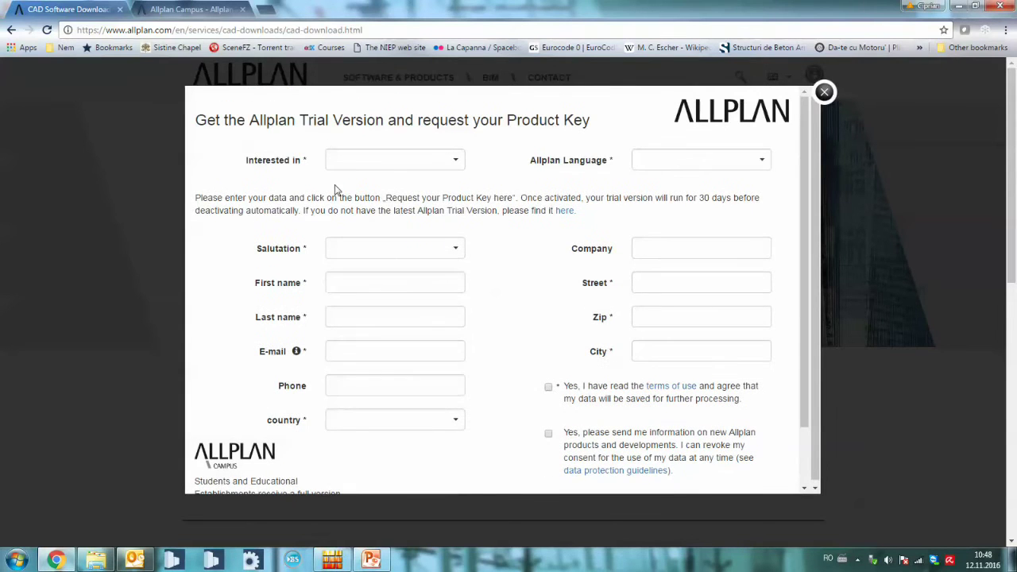
pyautogui.click(357, 164)
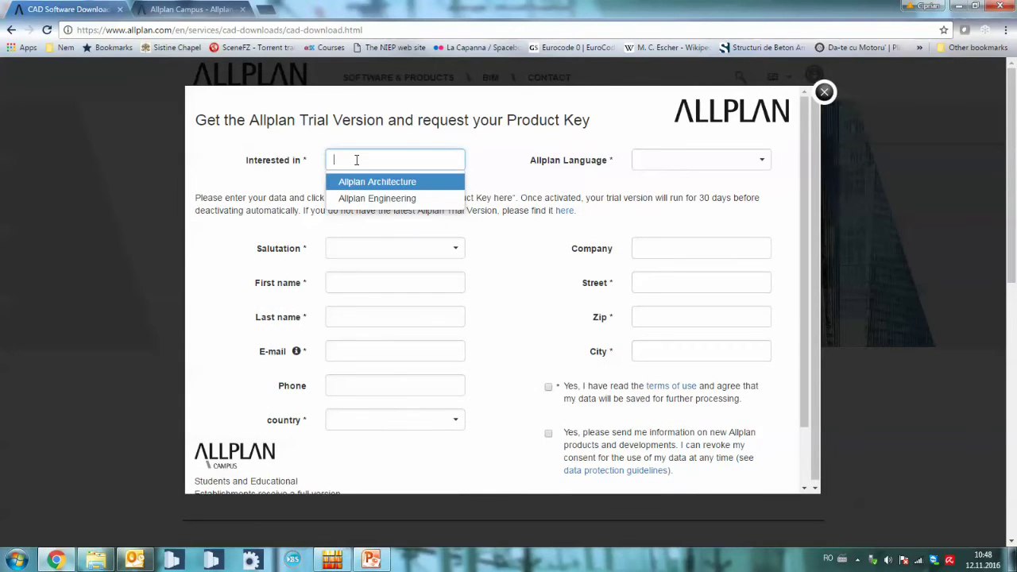
pyautogui.click(399, 203)
# Set the Allplan language in the trial form to Romanian
pyautogui.click(675, 162)
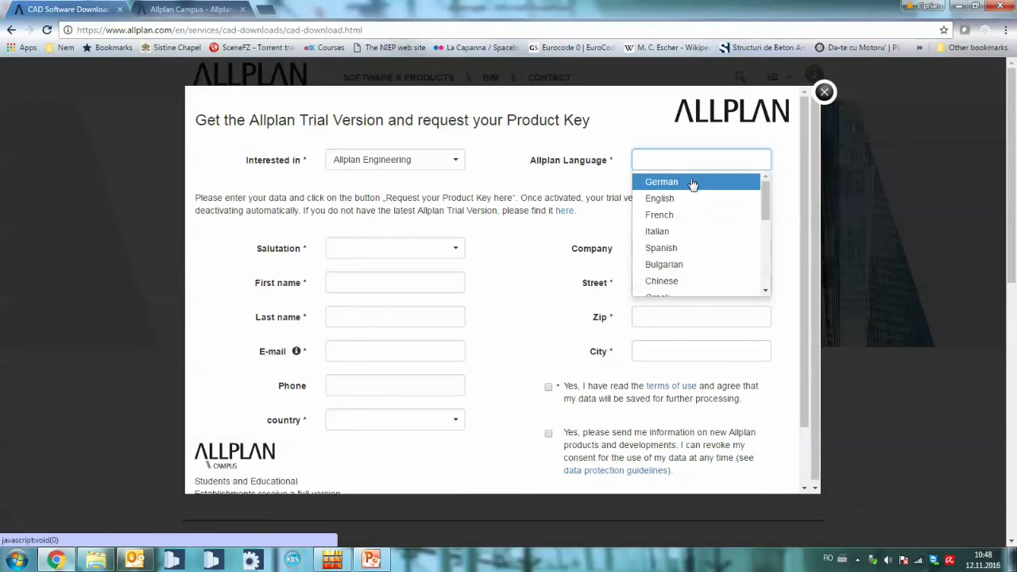
pyautogui.scroll(-3, 697, 216)
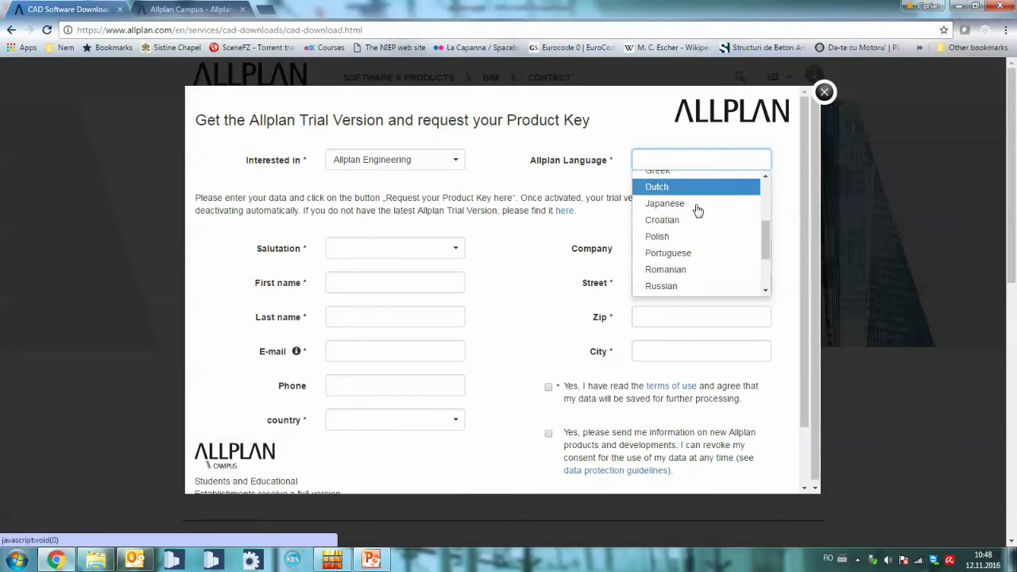
pyautogui.scroll(3, 694, 196)
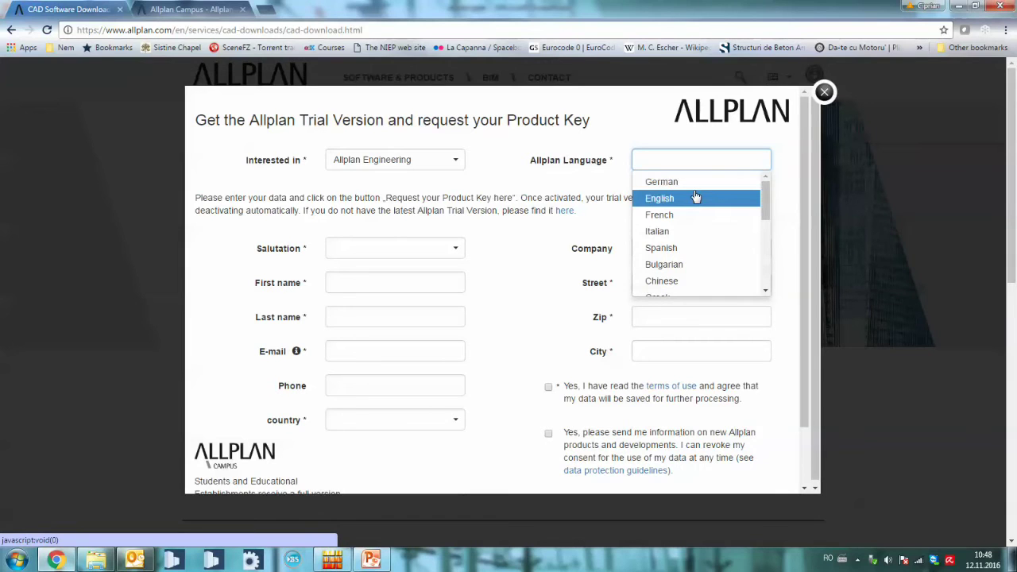
pyautogui.scroll(-3, 697, 199)
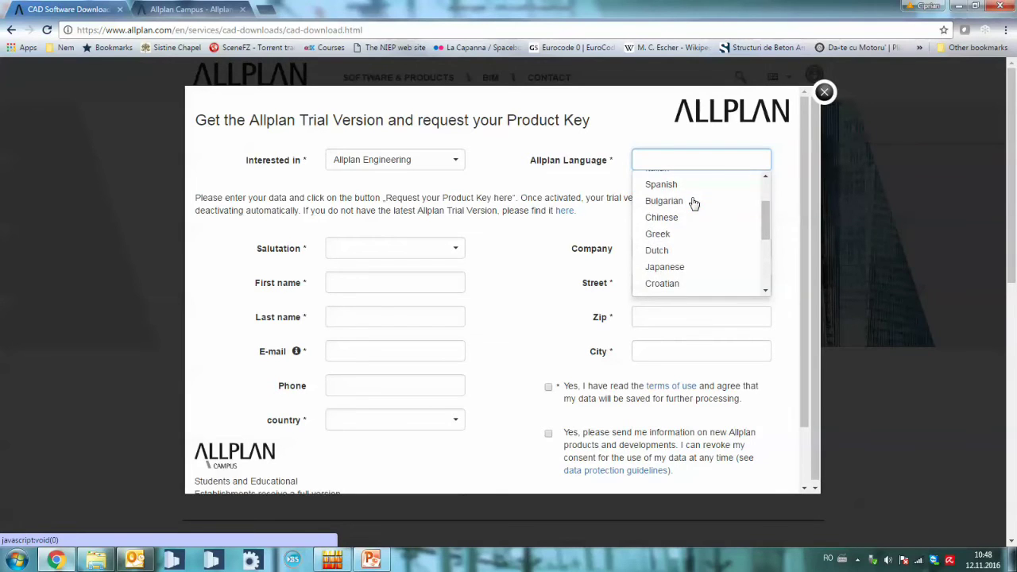
pyautogui.scroll(-3, 697, 205)
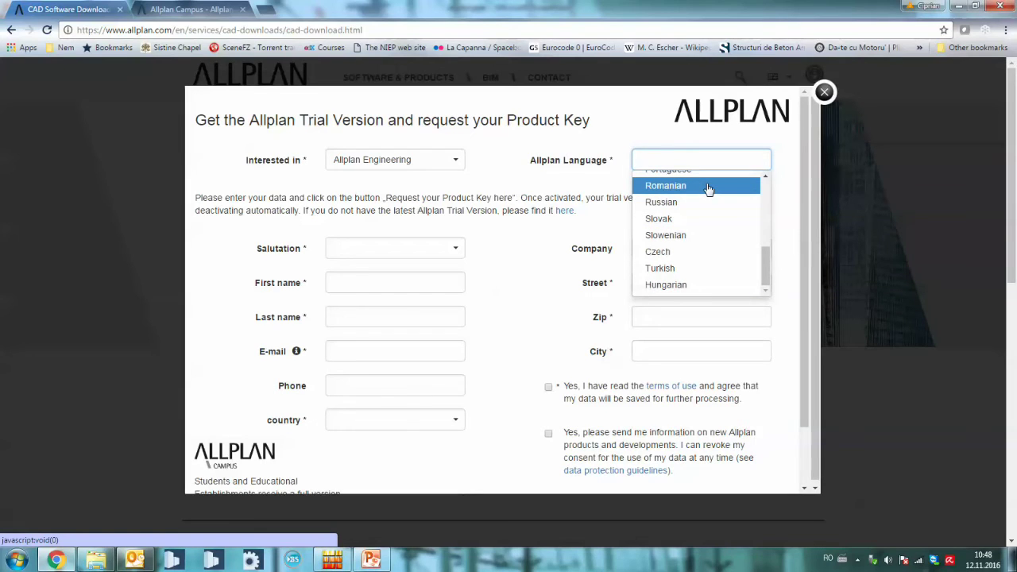
pyautogui.click(708, 188)
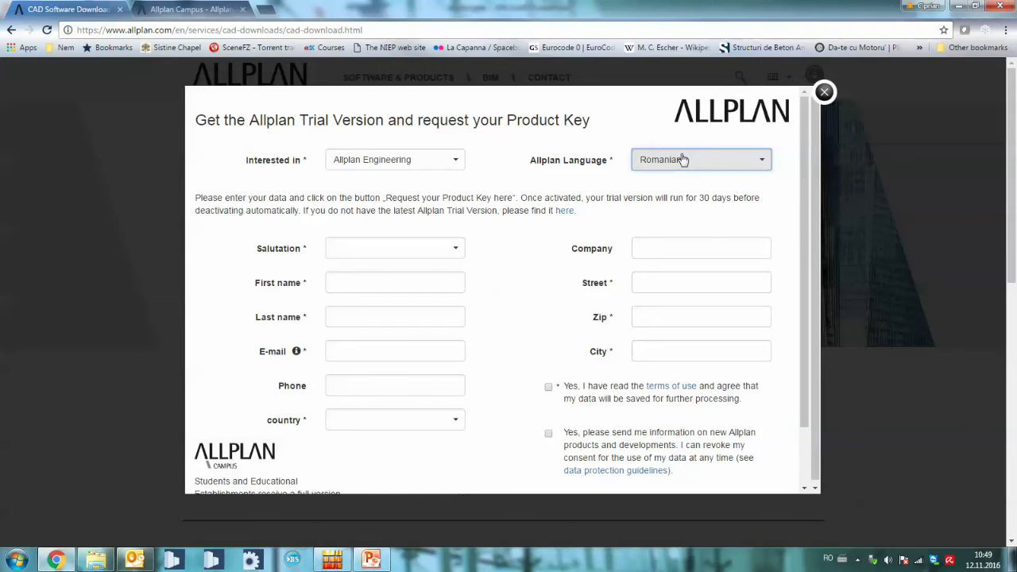
# Highlight the note about free student versions and follow its Allplan Campus link
pyautogui.click(438, 257)
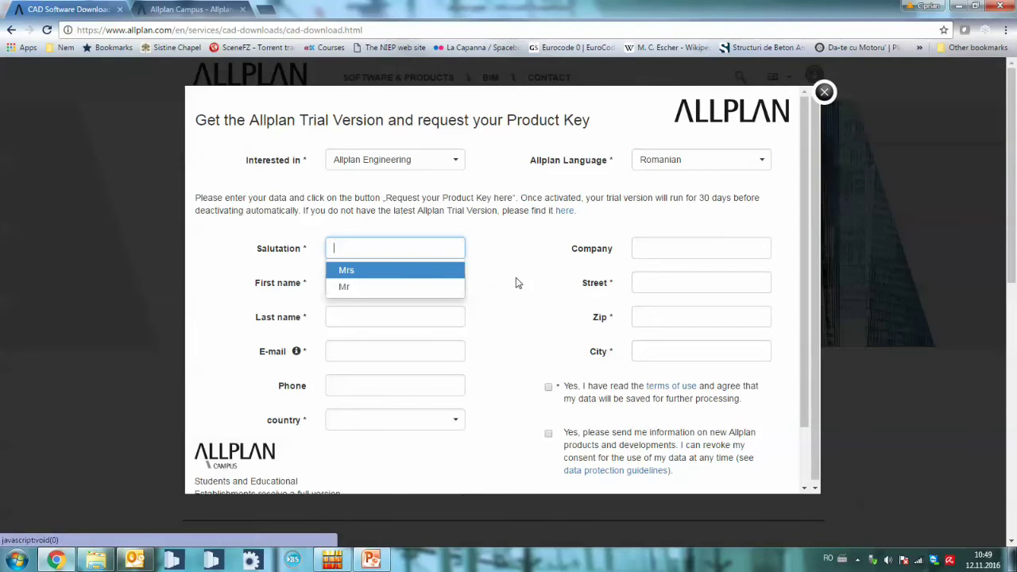
pyautogui.click(515, 283)
pyautogui.scroll(-1, 430, 310)
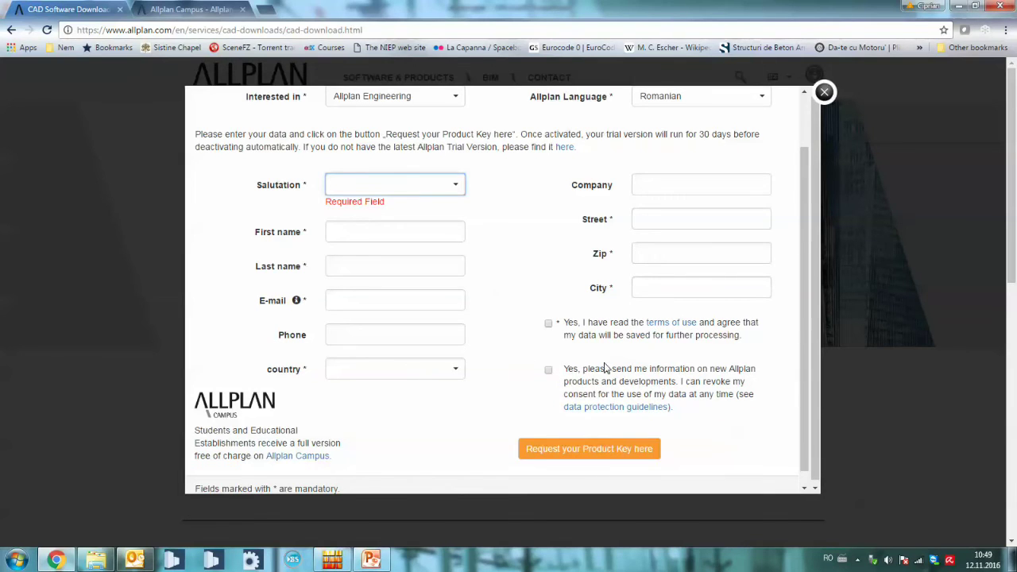
pyautogui.scroll(-1, 570, 337)
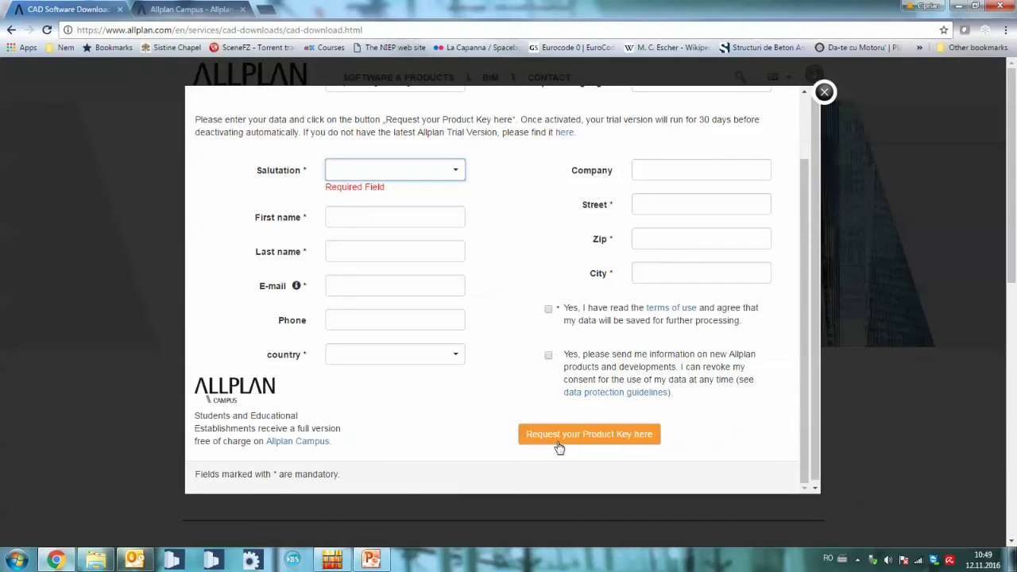
pyautogui.moveTo(194, 416); pyautogui.dragTo(313, 429)
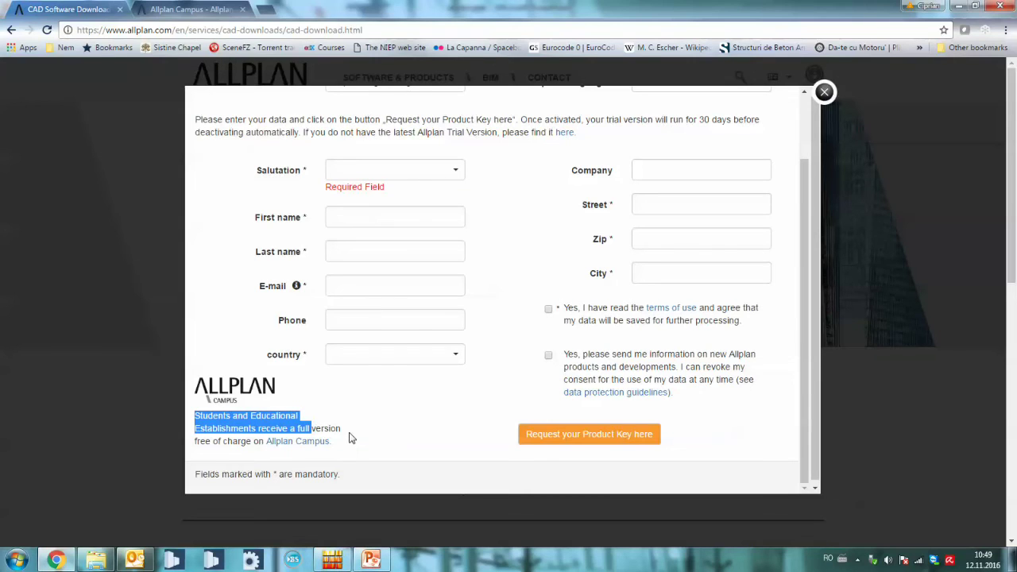
pyautogui.click(299, 441)
# Close the extra Campus tab and go to REGISTER NOW to review the sign-up form sections
pyautogui.click(365, 10)
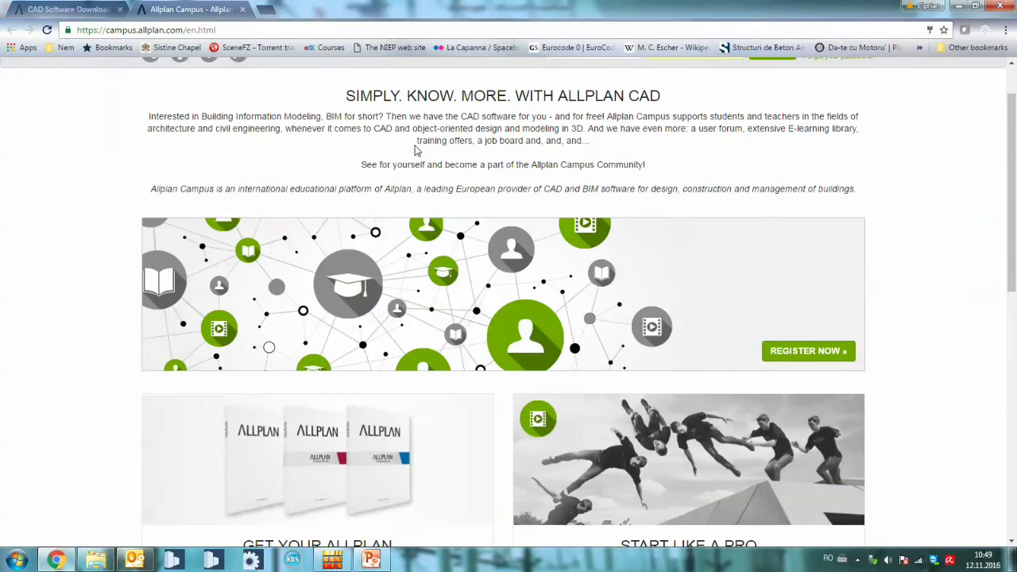
pyautogui.scroll(-2, 415, 151)
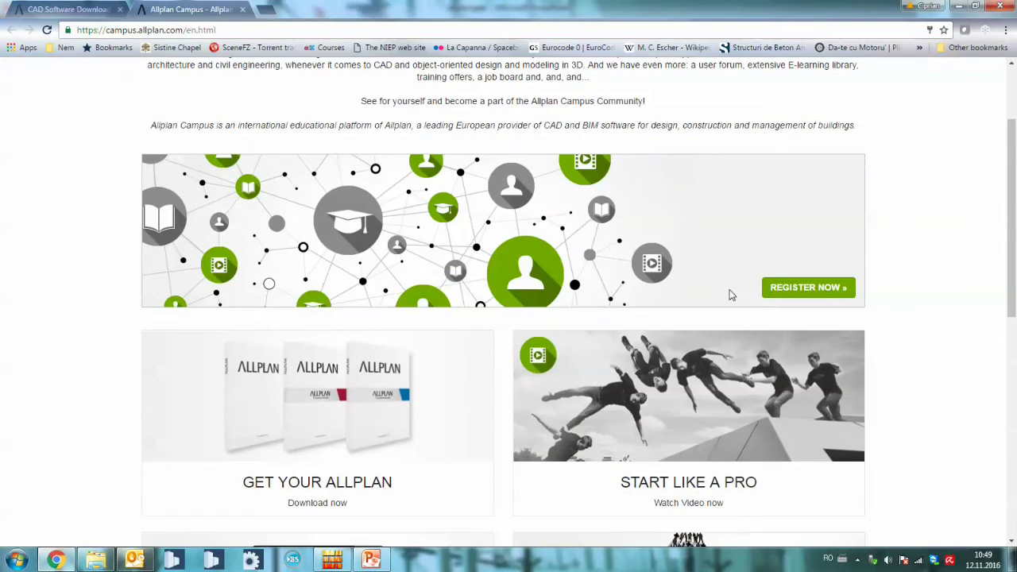
pyautogui.click(774, 296)
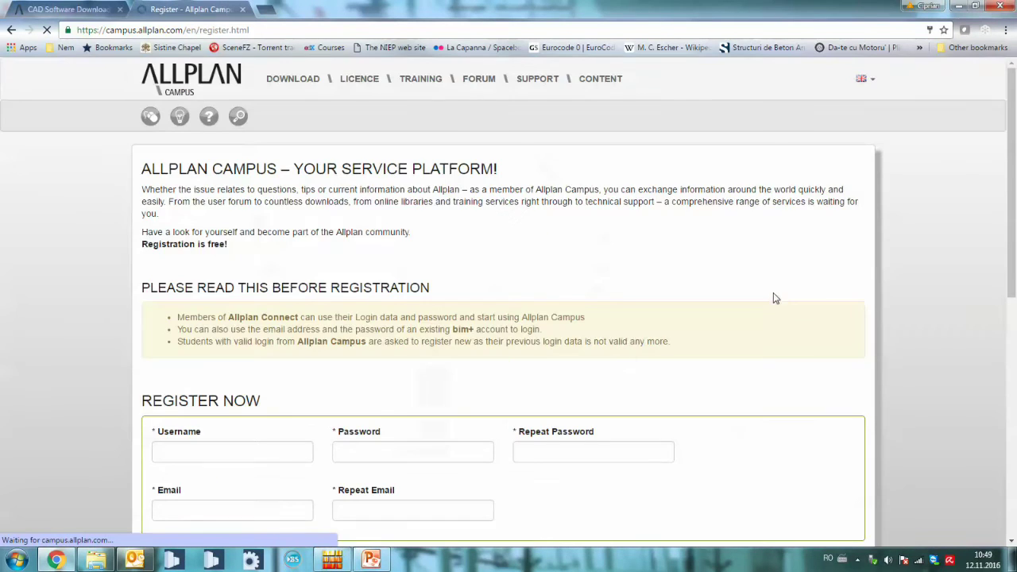
pyautogui.scroll(-1, 505, 294)
pyautogui.scroll(-4, 499, 297)
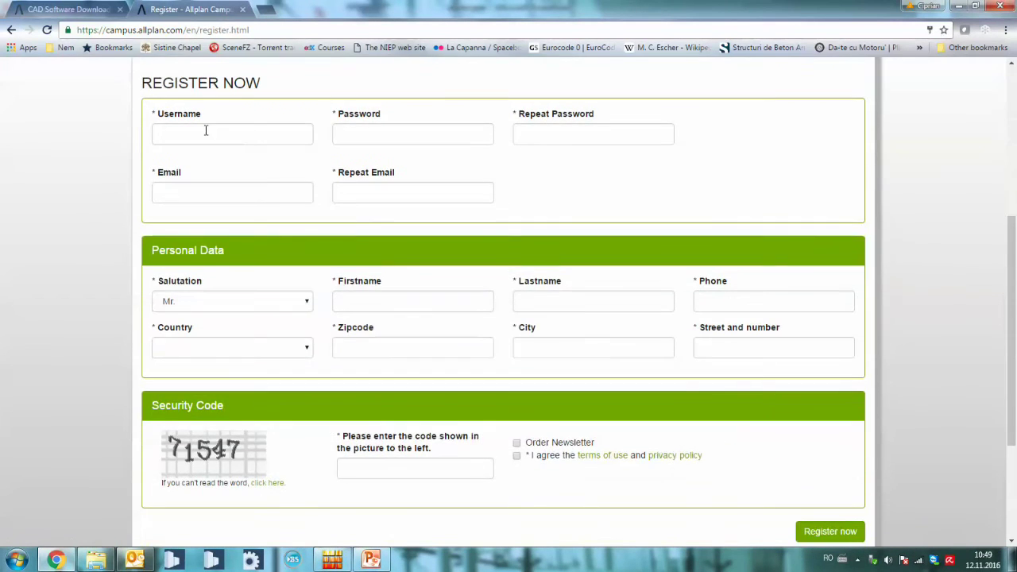
pyautogui.scroll(-2, 421, 335)
pyautogui.scroll(-1, 451, 333)
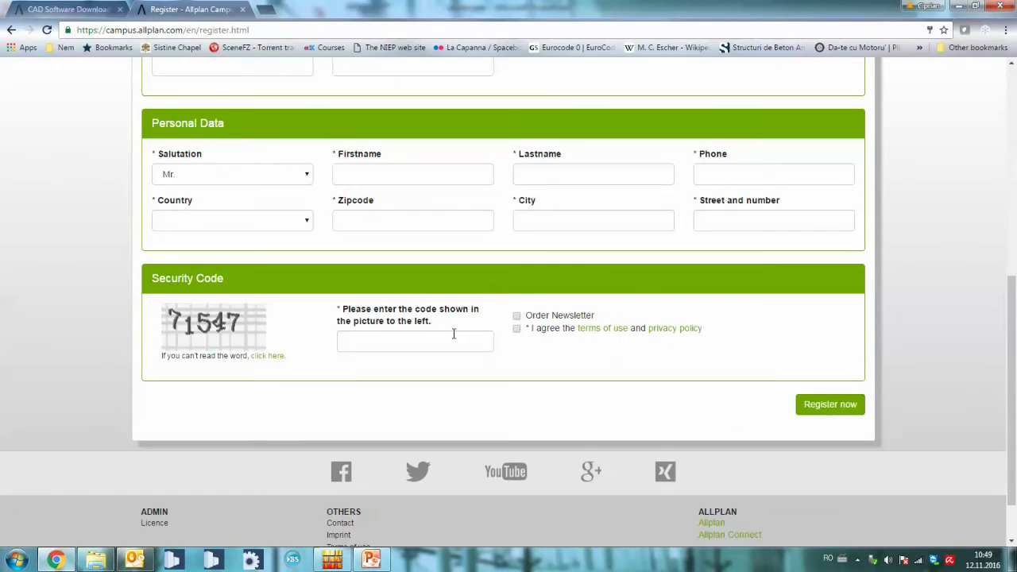
pyautogui.scroll(6, 733, 313)
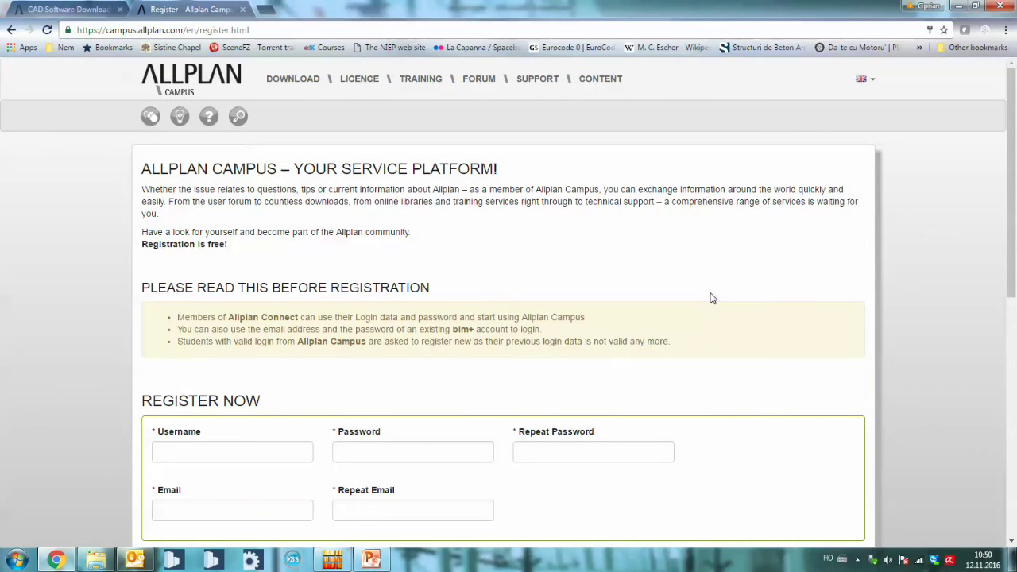
pyautogui.scroll(-3, 711, 298)
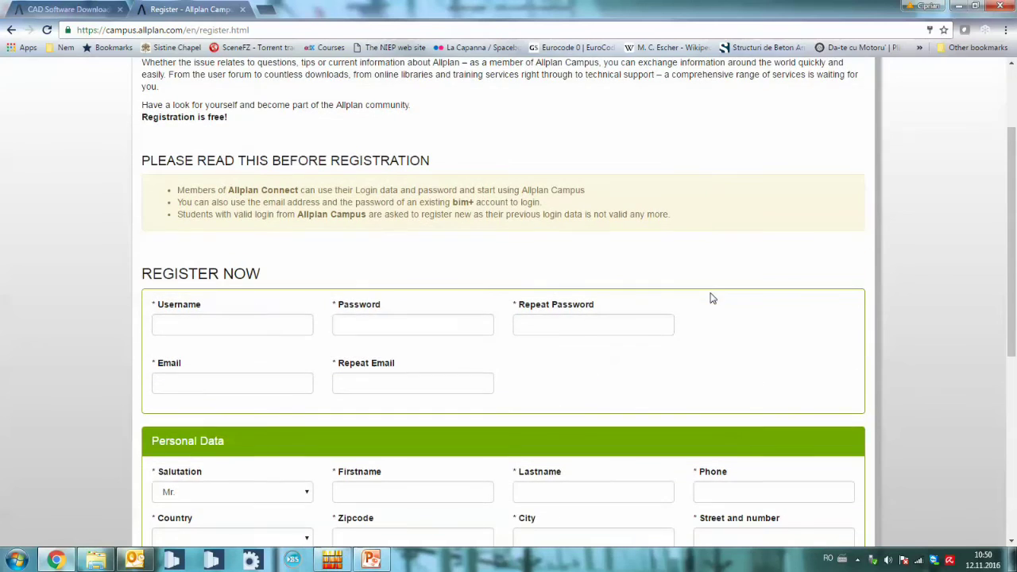
pyautogui.scroll(3, 672, 291)
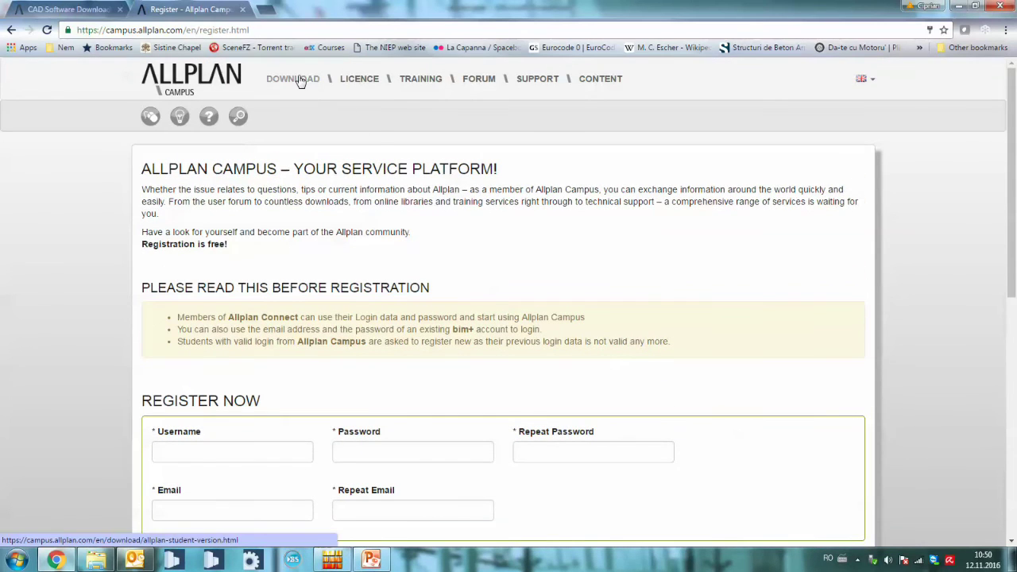
# Go to the LICENCE page and continue as a Teacher/Instructor
pyautogui.click(356, 78)
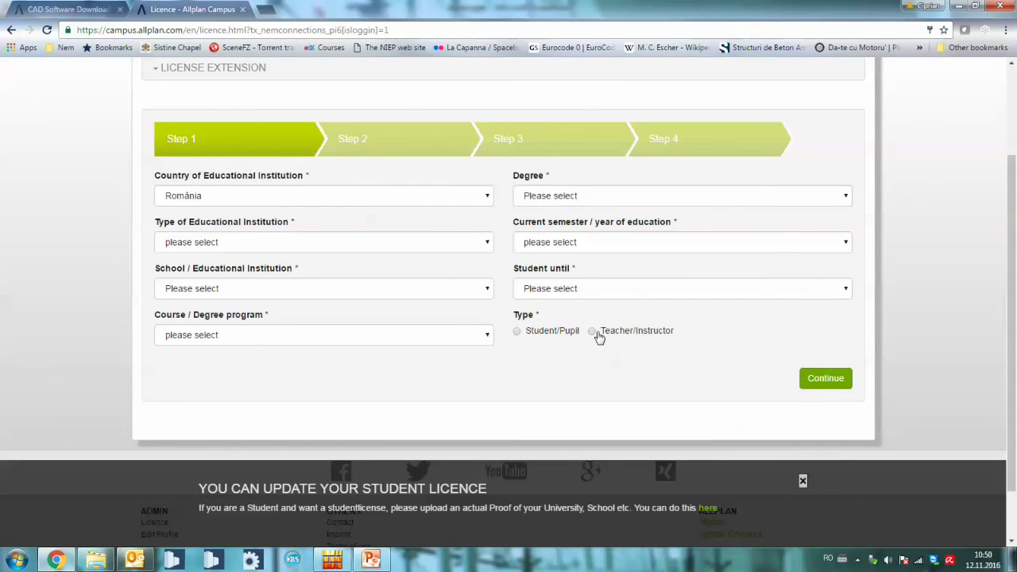
pyautogui.click(592, 331)
pyautogui.click(824, 379)
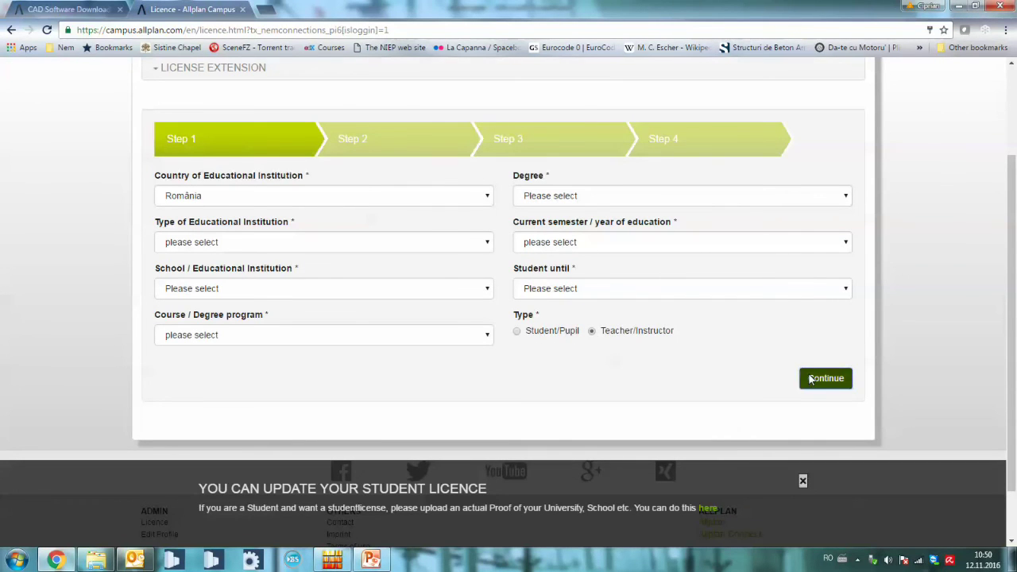
pyautogui.scroll(-1, 458, 150)
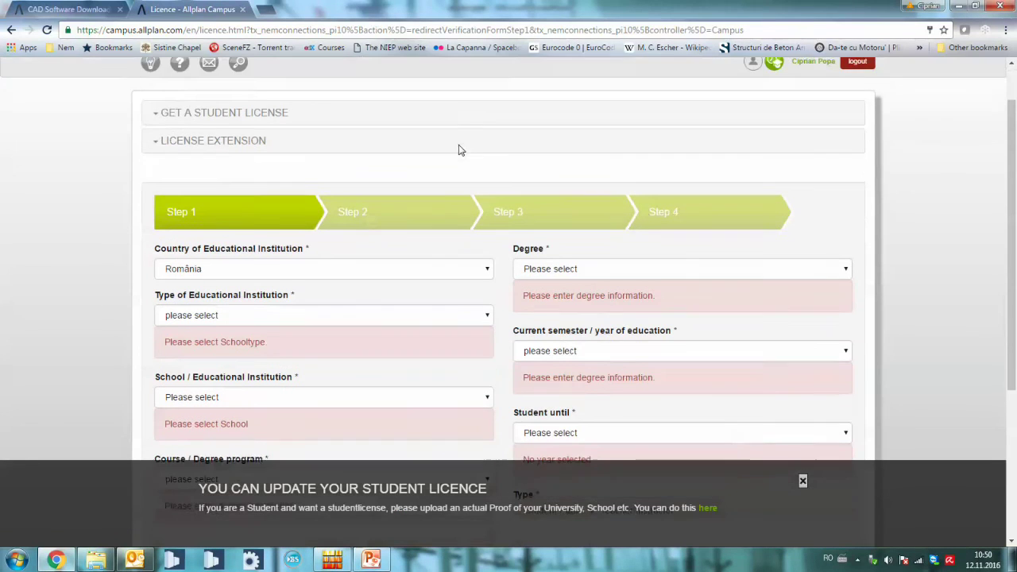
# Expand GET A STUDENT LICENSE with its Provide complete information and Submit Proof of Student Status steps
pyautogui.click(274, 106)
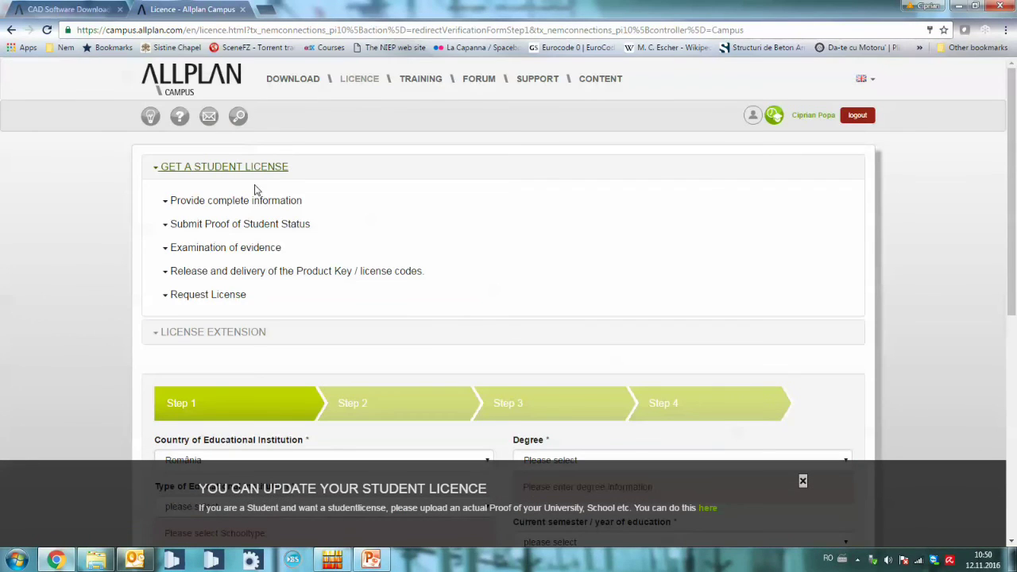
pyautogui.click(268, 203)
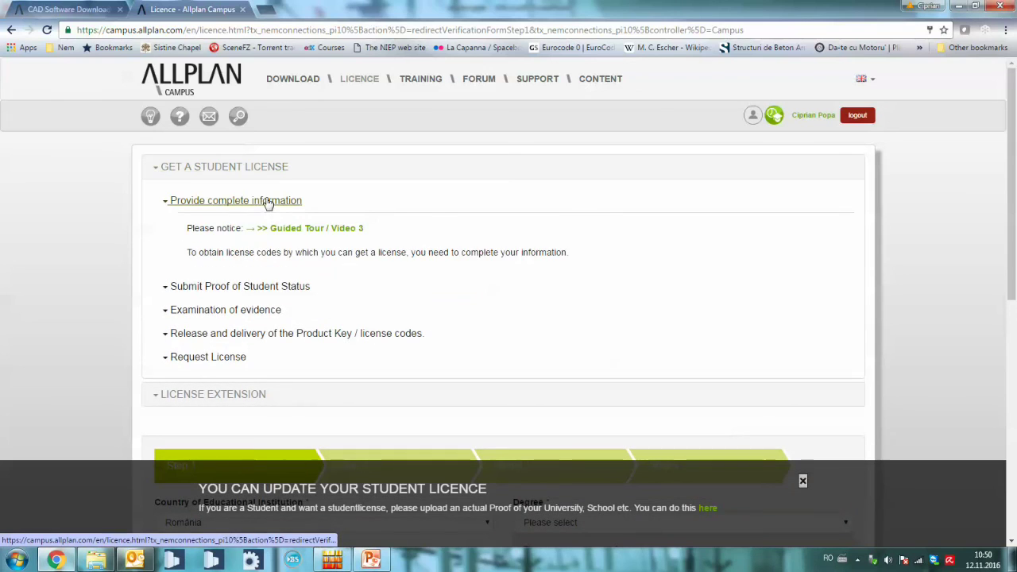
pyautogui.click(286, 288)
pyautogui.scroll(-1, 359, 171)
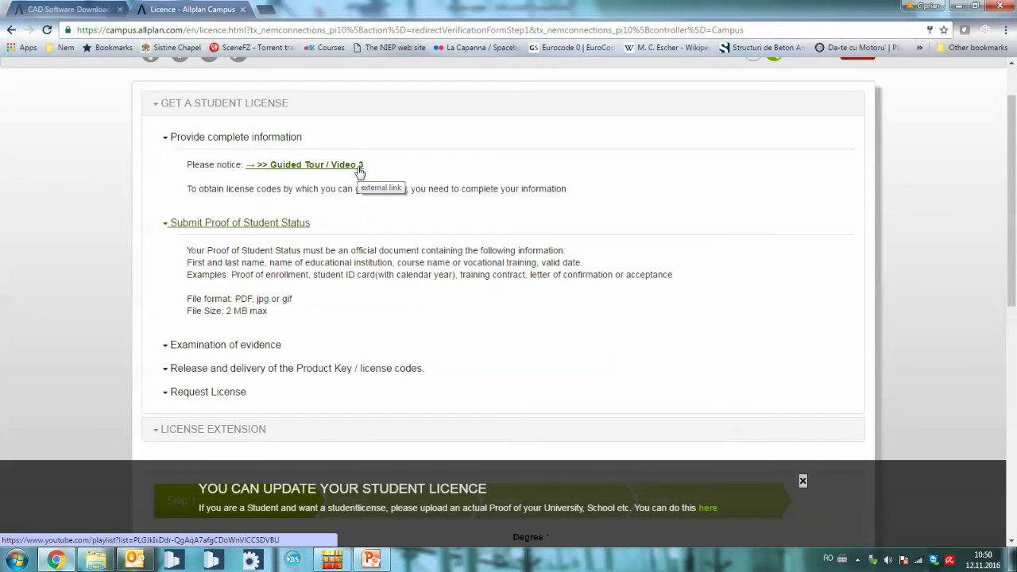
pyautogui.scroll(-2, 359, 172)
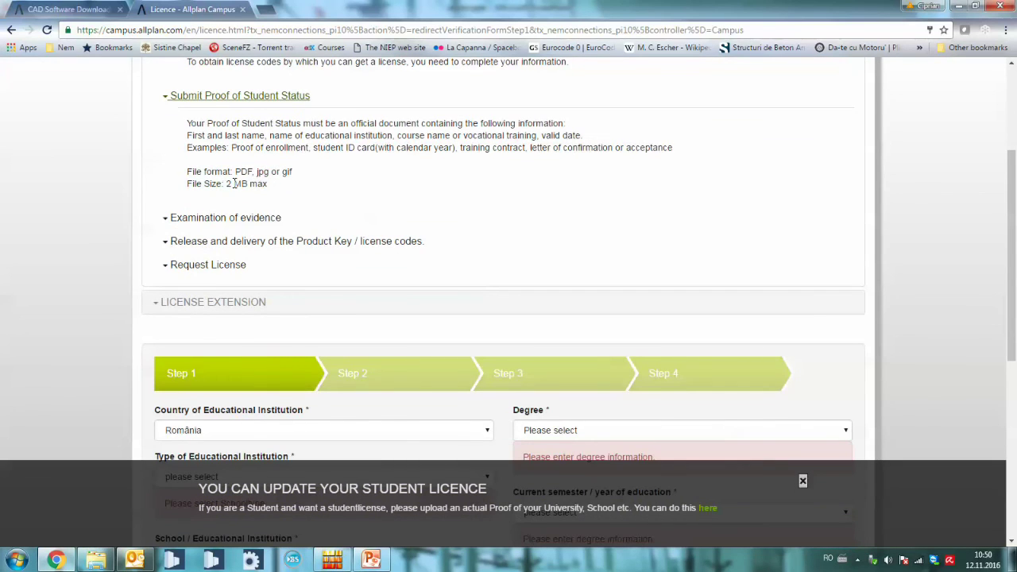
# Expand the Examination of evidence and product key release and delivery steps
pyautogui.click(262, 226)
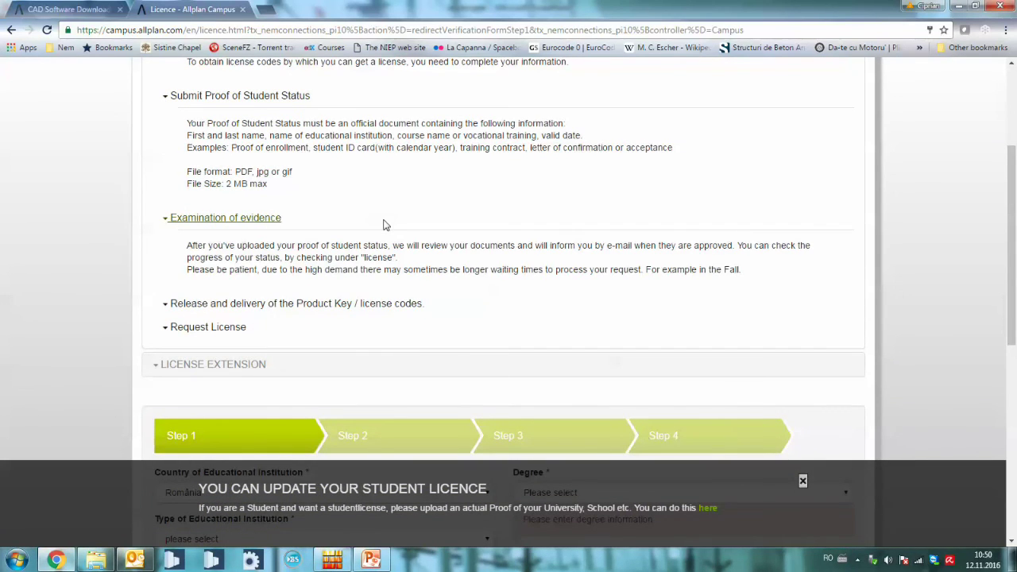
pyautogui.scroll(-1, 382, 230)
pyautogui.click(373, 240)
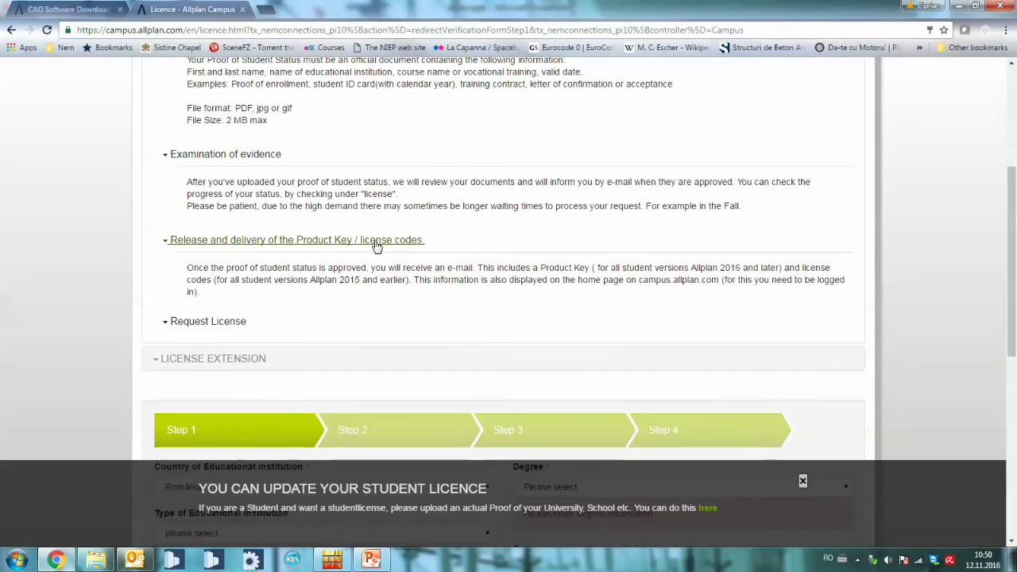
pyautogui.scroll(-1, 363, 234)
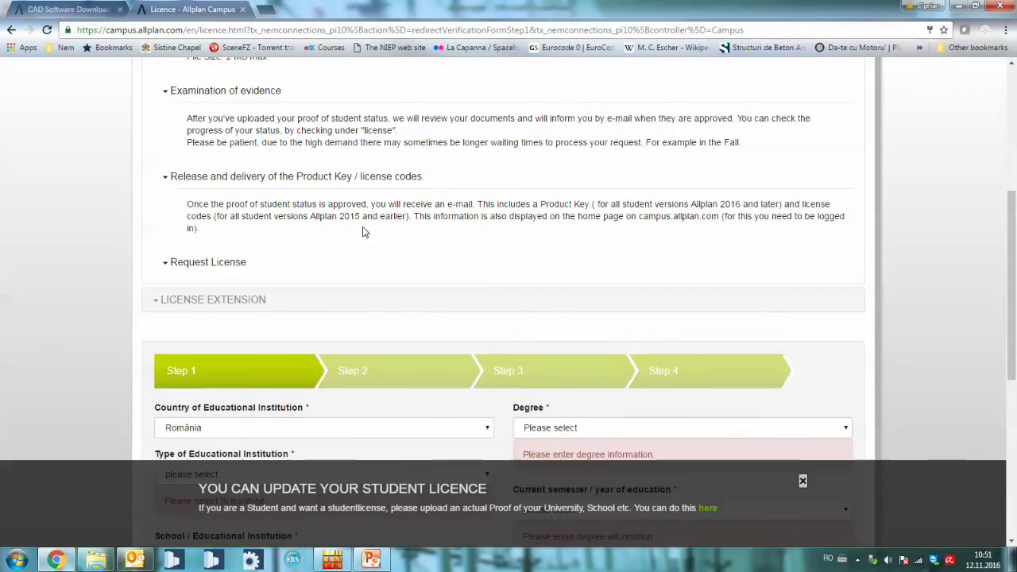
pyautogui.scroll(5, 363, 233)
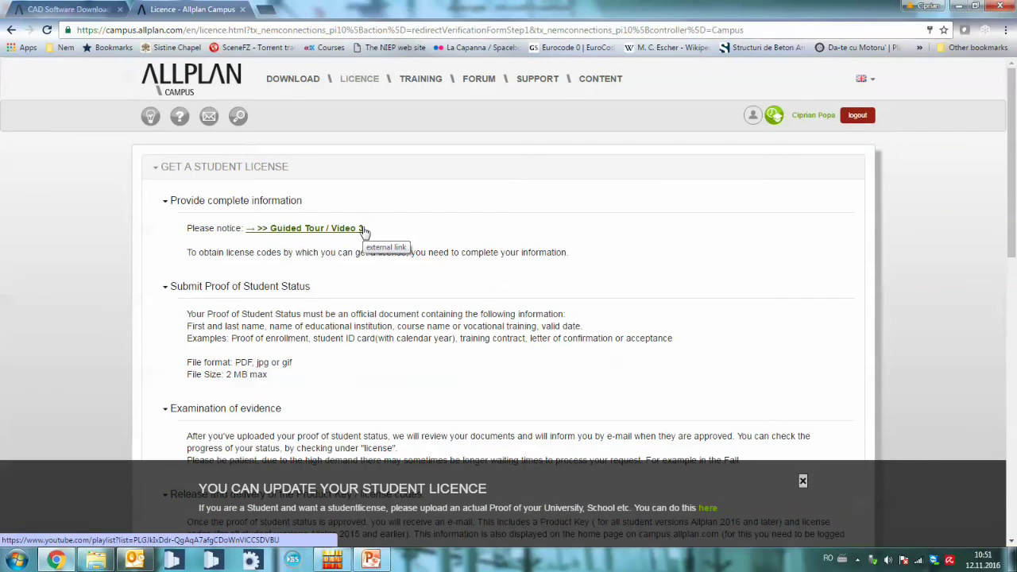